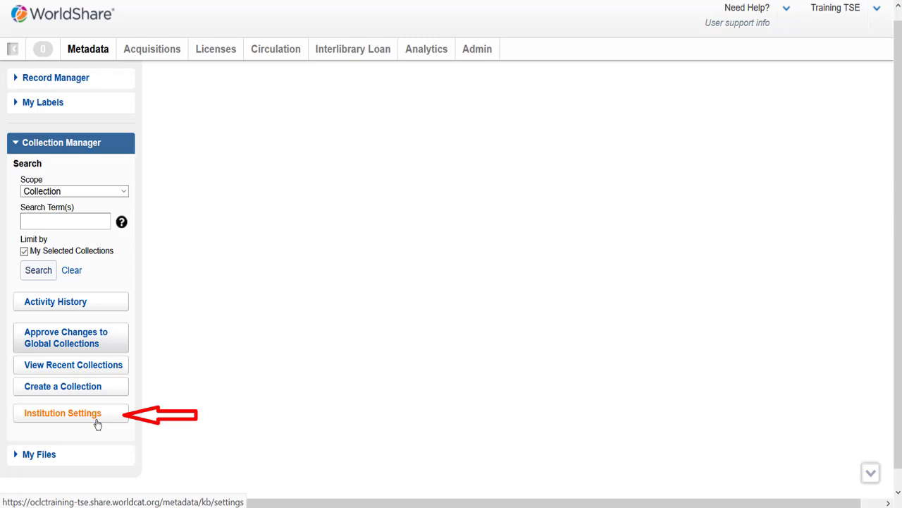
Go to Institution Settings from Collection Manager's left panel
left_click(98, 422)
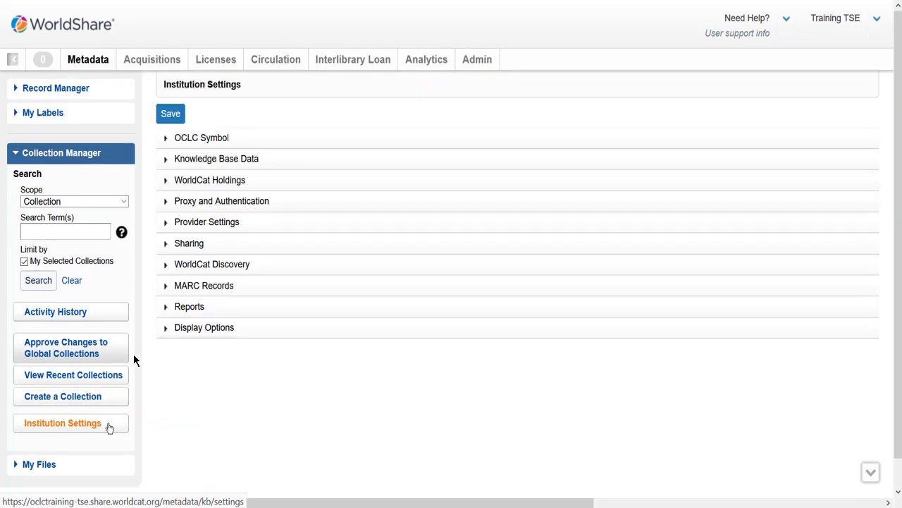
Expand MARC Records and show its WorldCat Updates tab
left_click(178, 289)
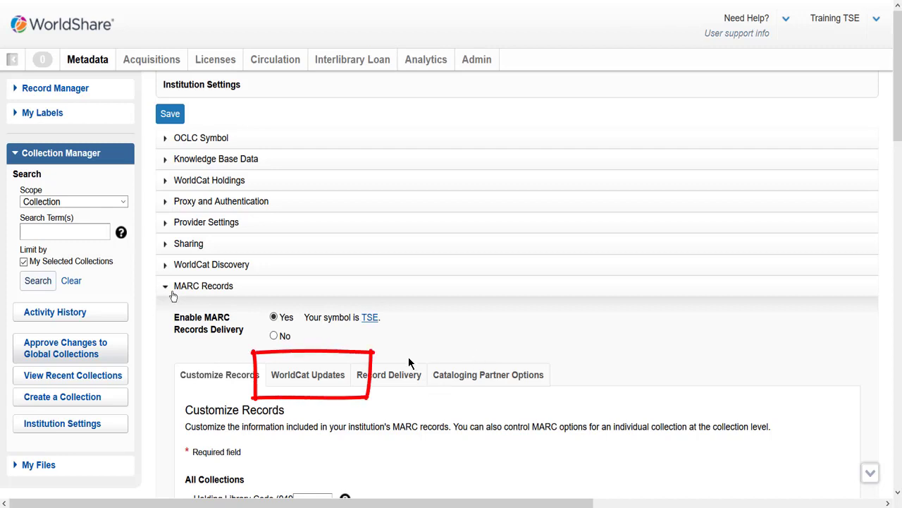
left_click(334, 377)
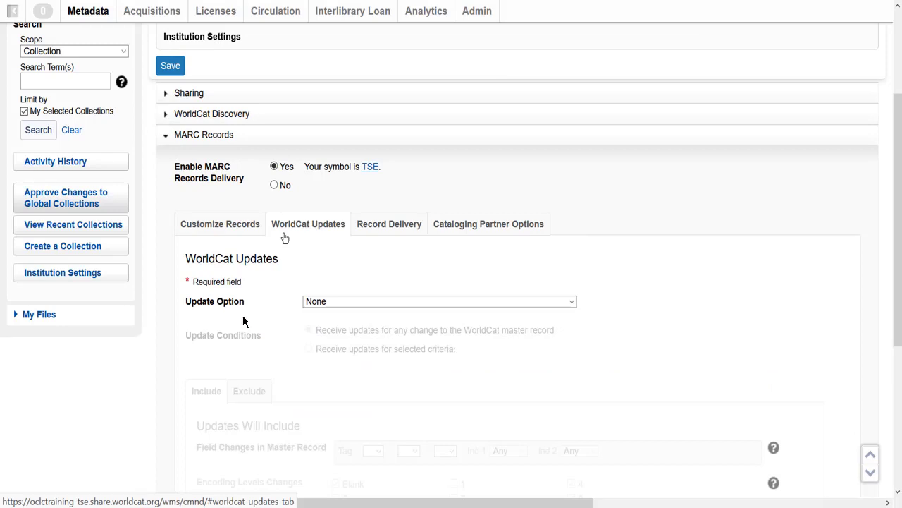
Set Update Option to 'Knowledge base and query collections'
left_click(572, 302)
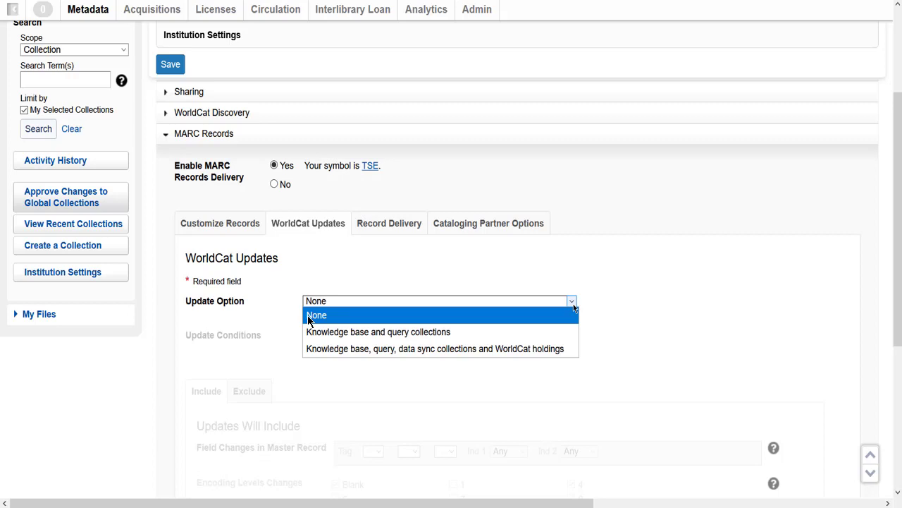
scroll(573, 307, "down", 2)
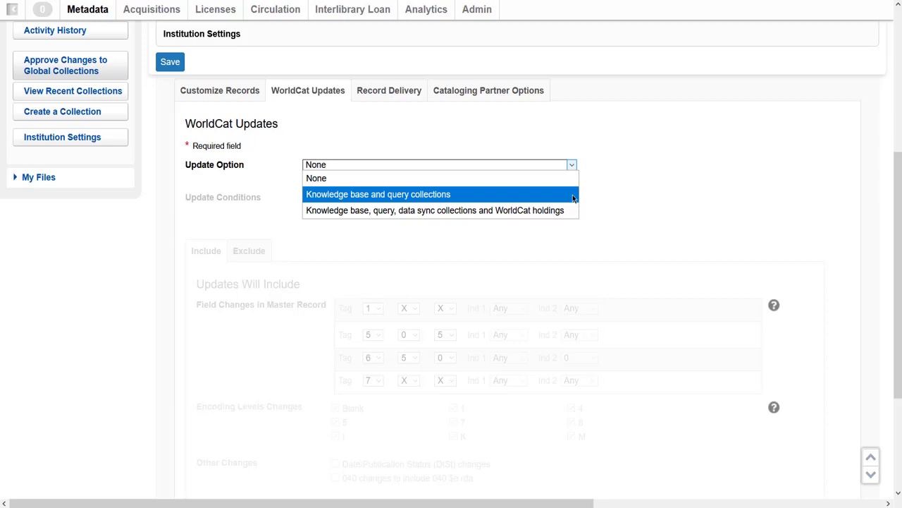
left_click(574, 196)
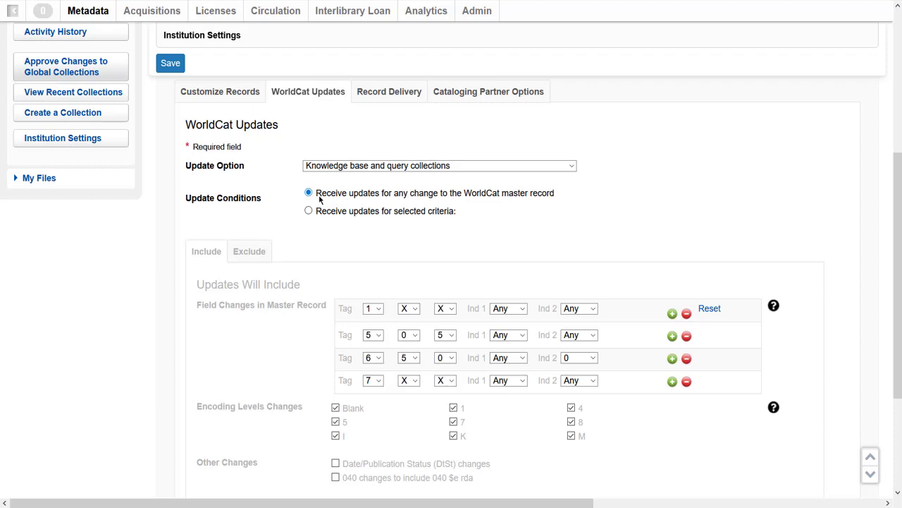
Choose selected-criteria updates and the 'Knowledge base, query, data sync collections and WorldCat holdings' option
left_click(310, 212)
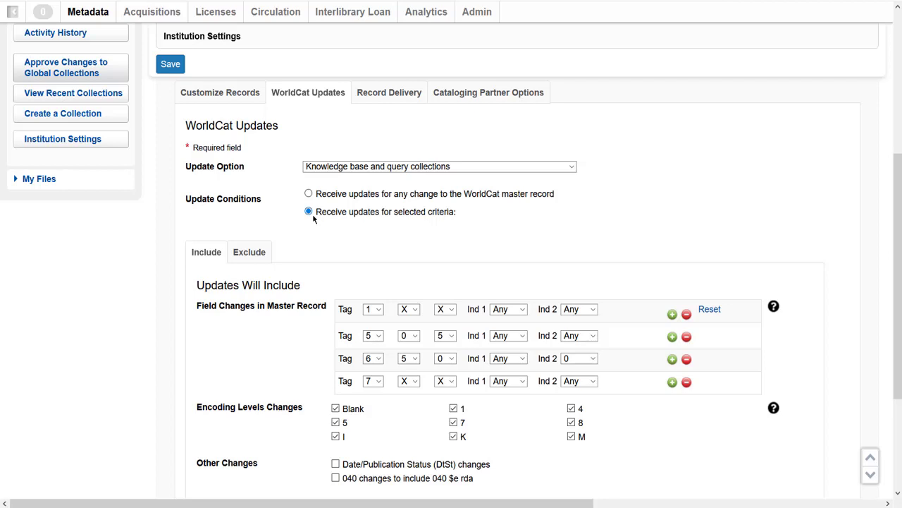
left_click(572, 167)
left_click(576, 212)
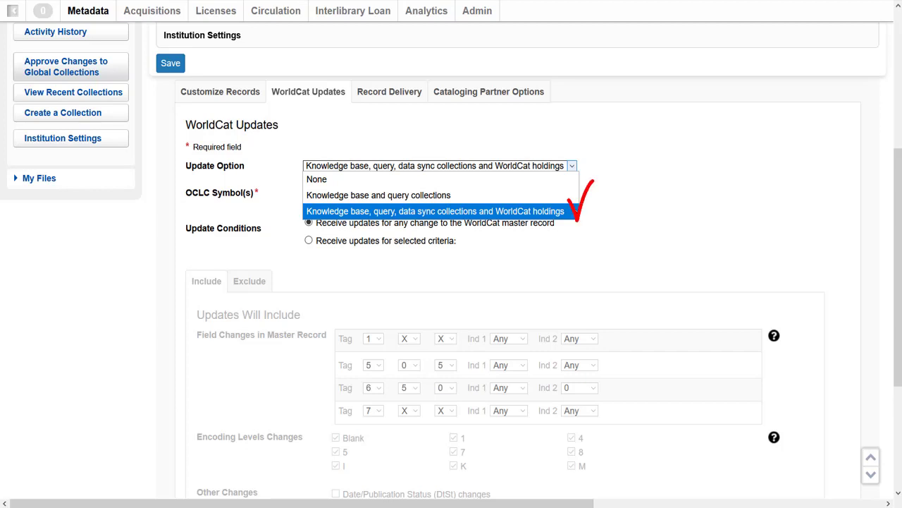
Keep the WorldCat holdings option and limit updates to criteria tags 1XX, 505, 650, 7XX
left_click(467, 214)
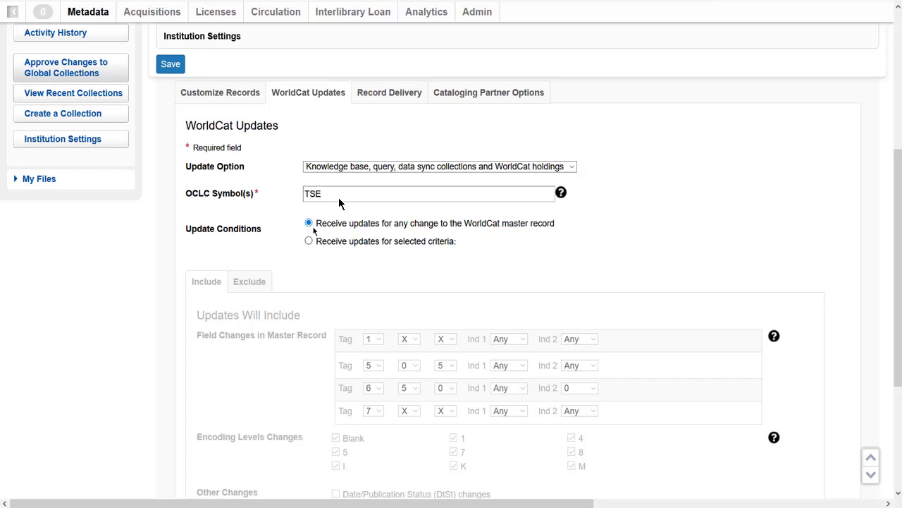
left_click(308, 241)
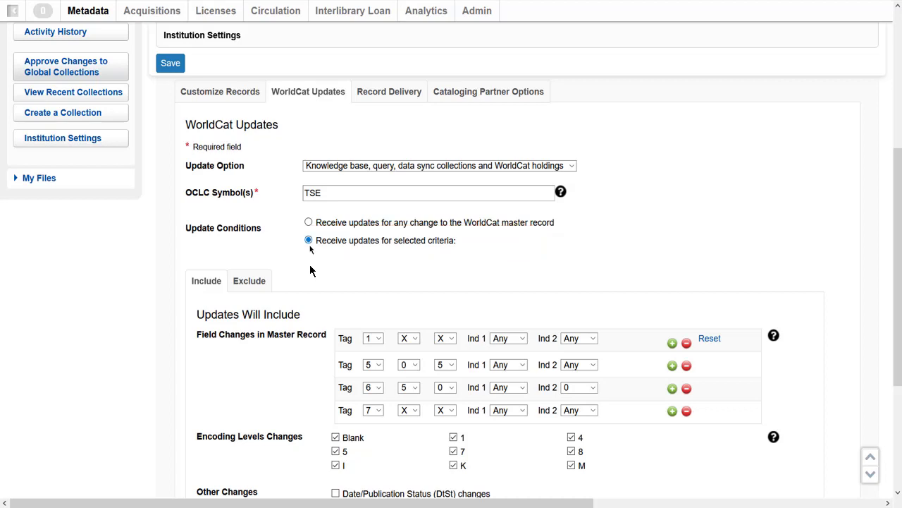
scroll(306, 215, "down", 2)
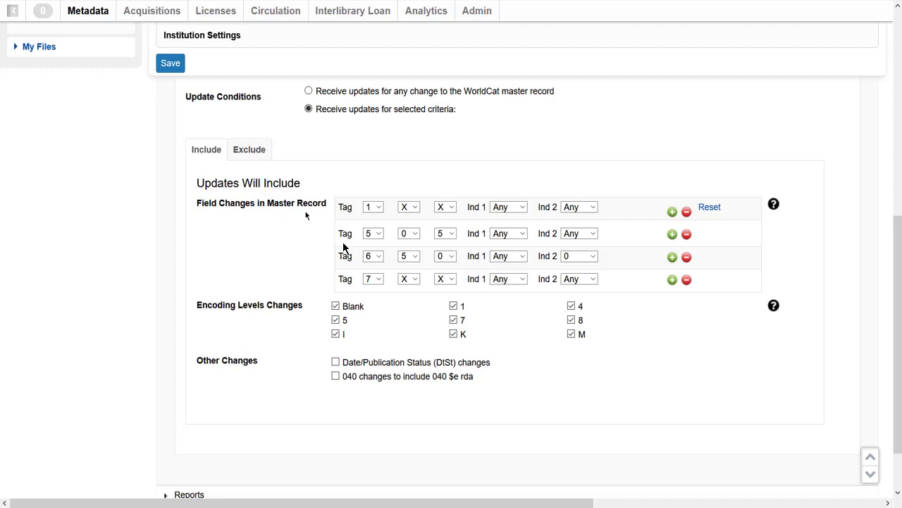
Insert a blank include row below the 650 tag row
left_click(673, 281)
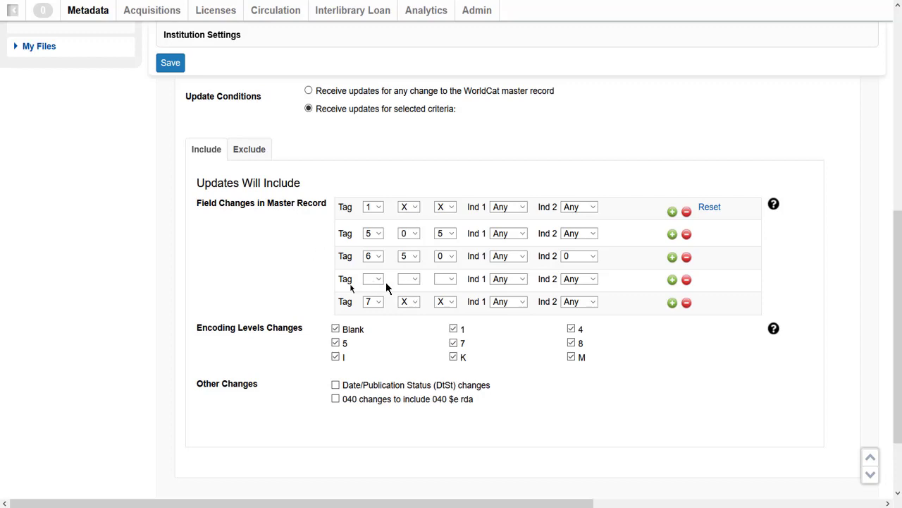
Set the new row's tag to 651 with second indicator 0
left_click(378, 280)
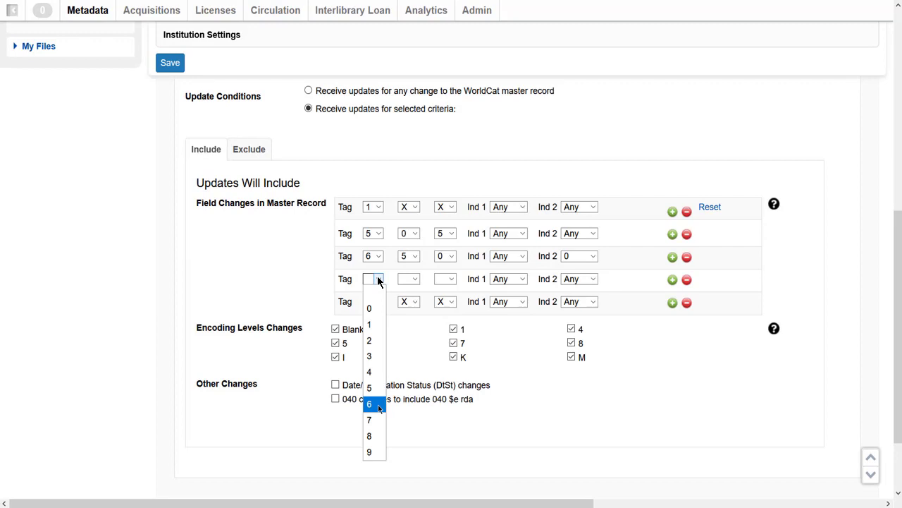
left_click(378, 408)
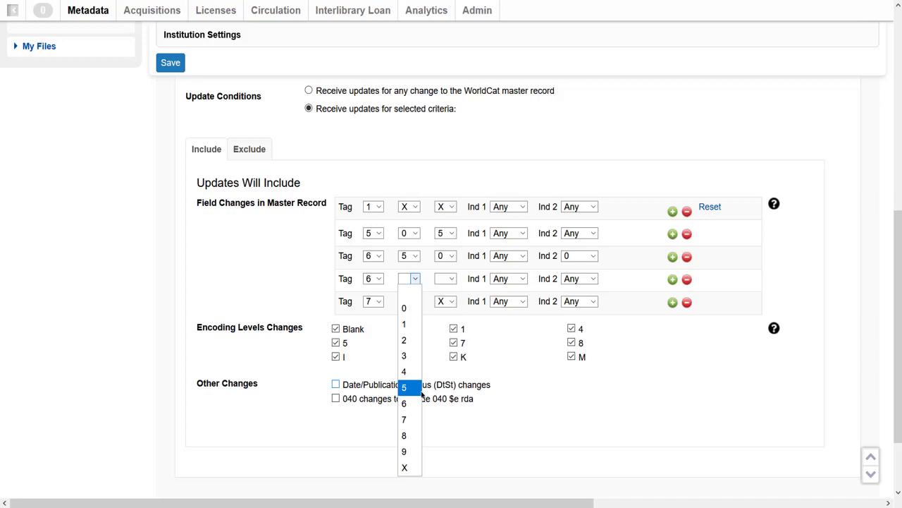
left_click(412, 388)
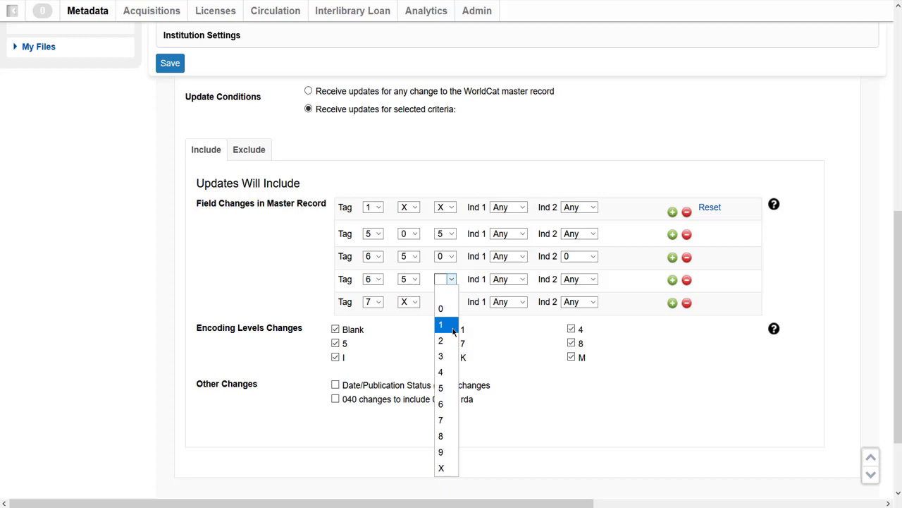
left_click(453, 331)
left_click(579, 279)
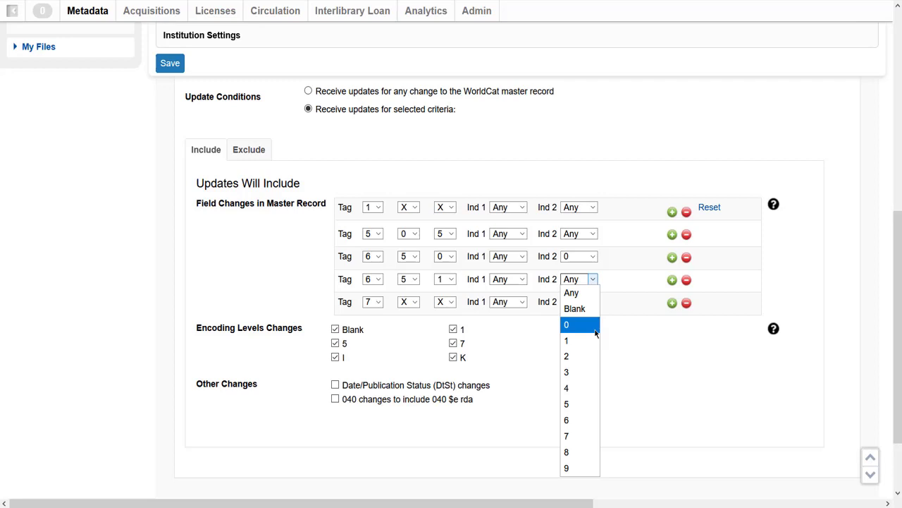
left_click(594, 329)
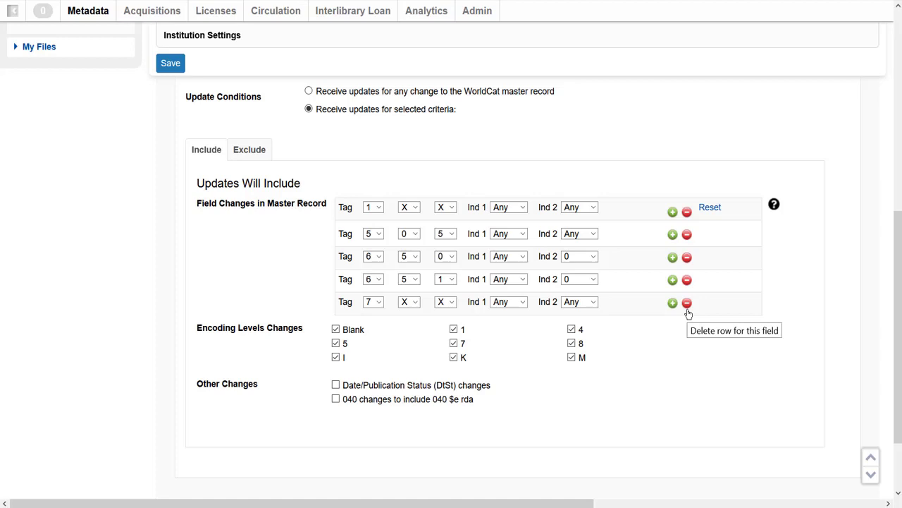
Delete the 7XX tag row from the included field changes
left_click(686, 304)
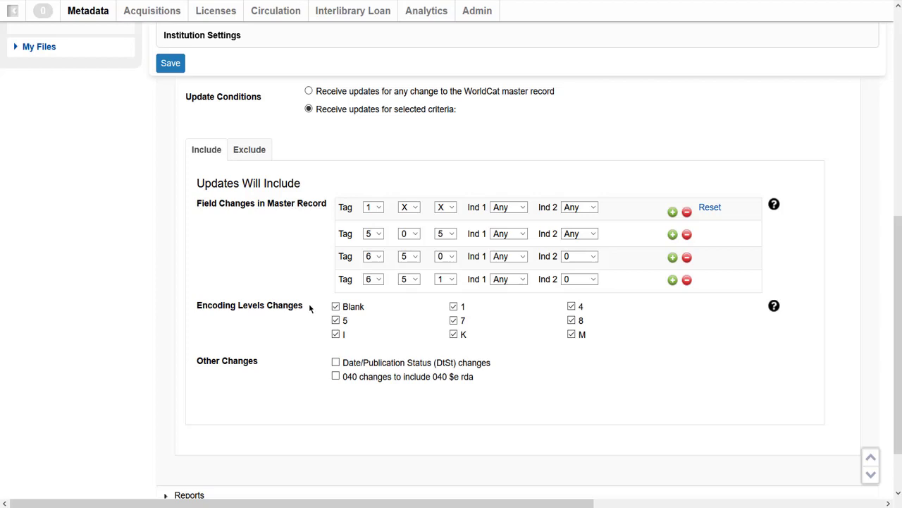
Stop including encoding levels 1, 4, 5 and 7, and include 040 $e rda changes
scroll(309, 308, "right", 2)
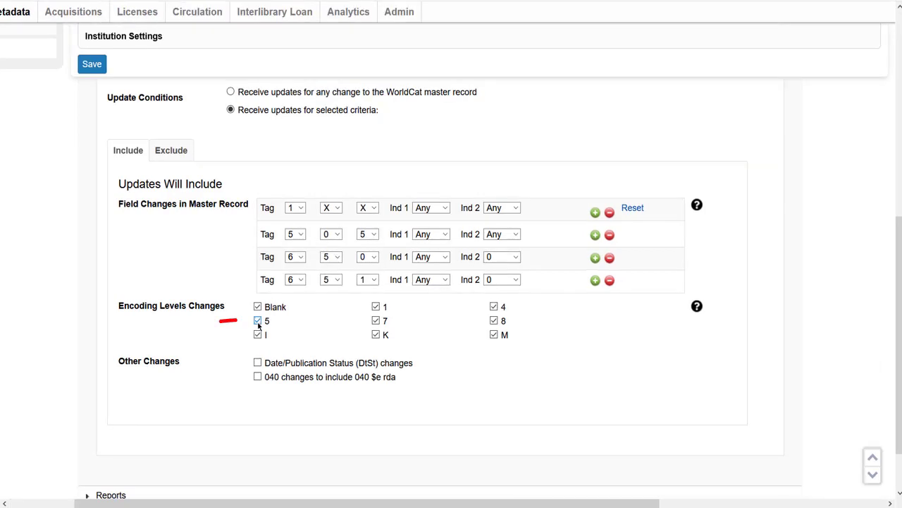
left_click(257, 321)
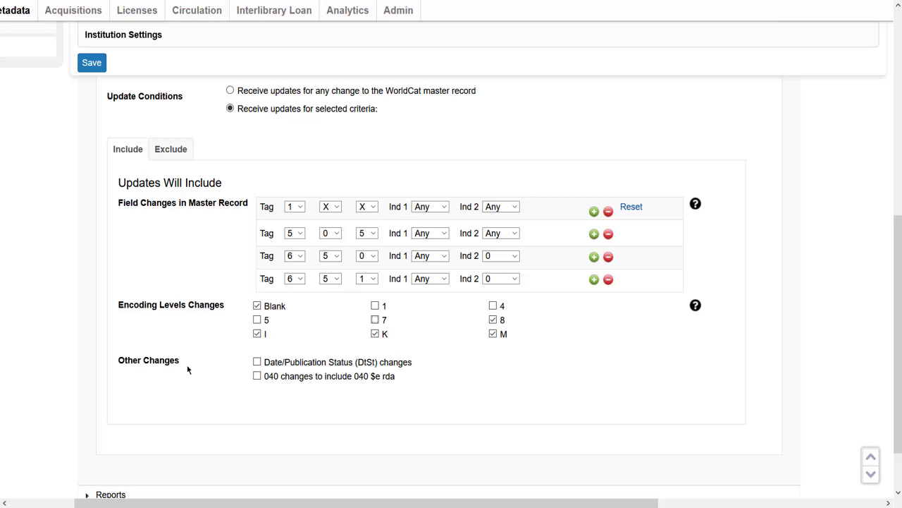
left_click(257, 377)
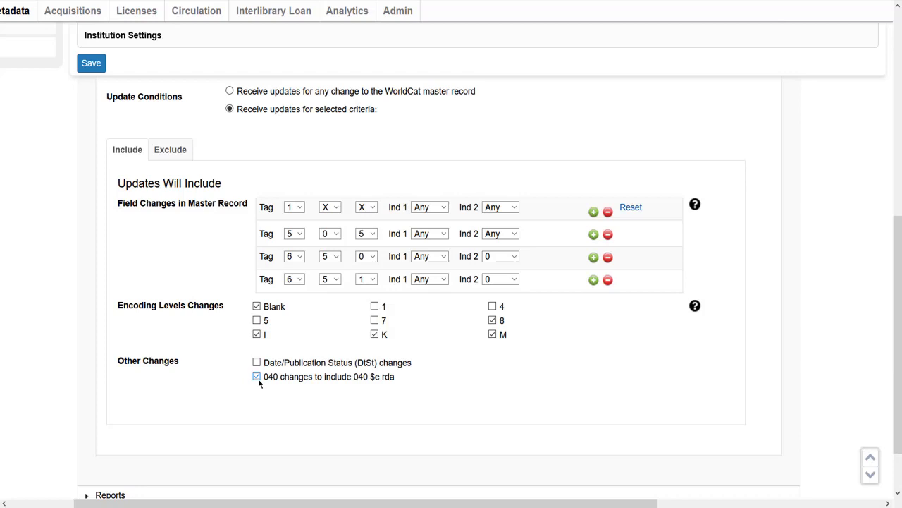
Switch Update Conditions to the Exclude tab
left_click(167, 150)
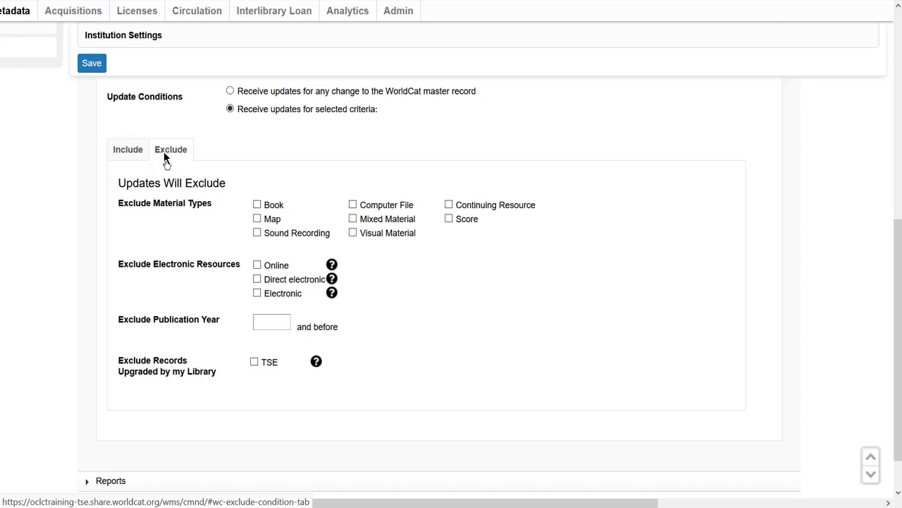
Exclude Computer File, Mixed Material and Score material types
left_click(352, 204)
left_click(353, 218)
left_click(448, 219)
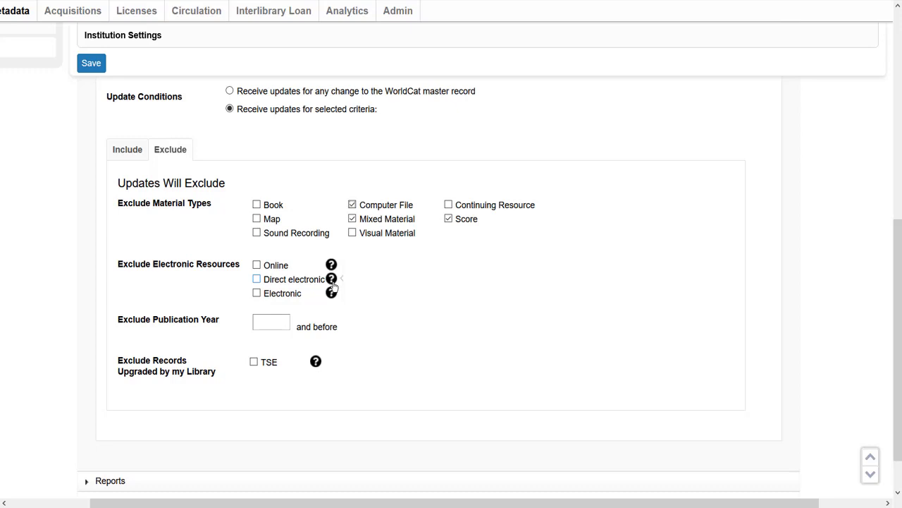
Enter 1985 as the Exclude Publication Year, omitting records published 1985 and earlier
mouse_move(334, 284)
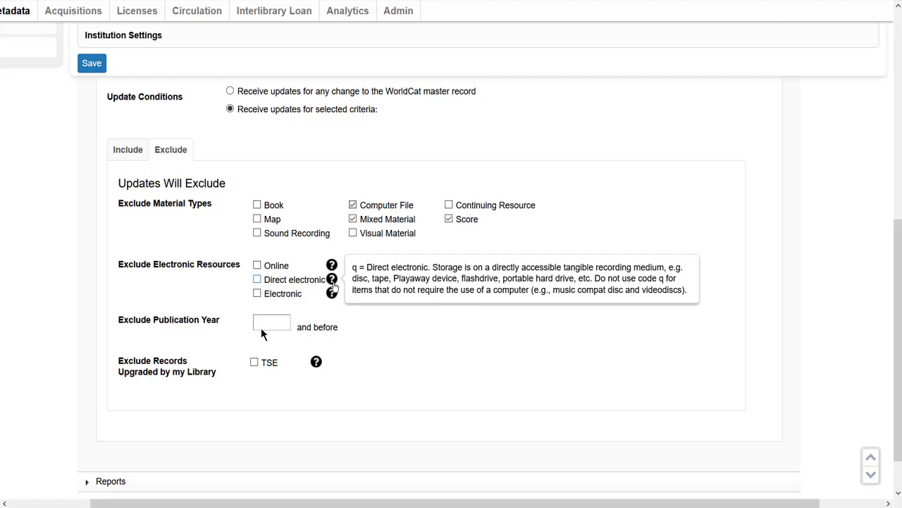
type("1985")
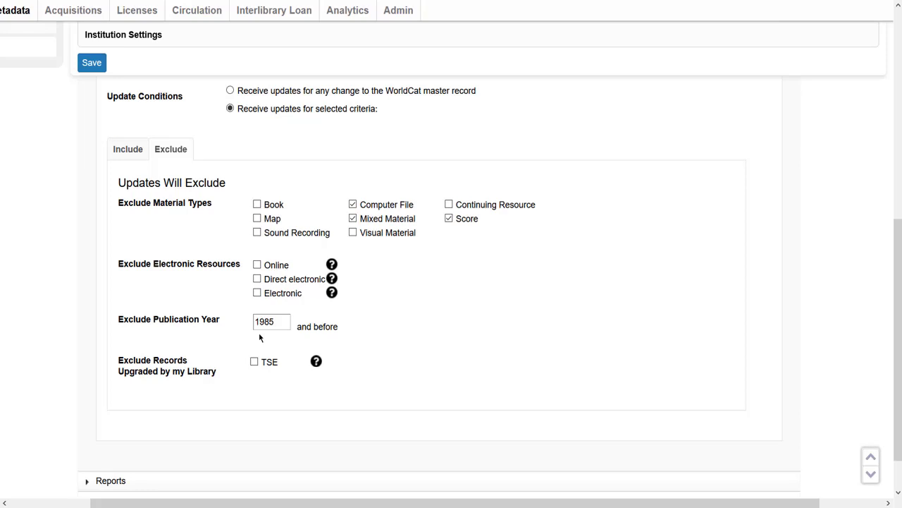
scroll(282, 353, "left", 2)
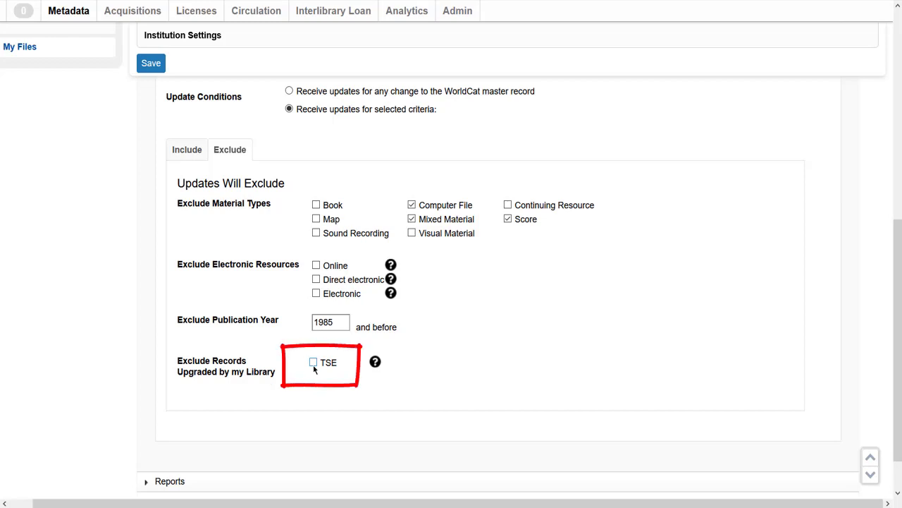
Exclude TSE records upgraded by my library and save the WorldCat update criteria
left_click(314, 363)
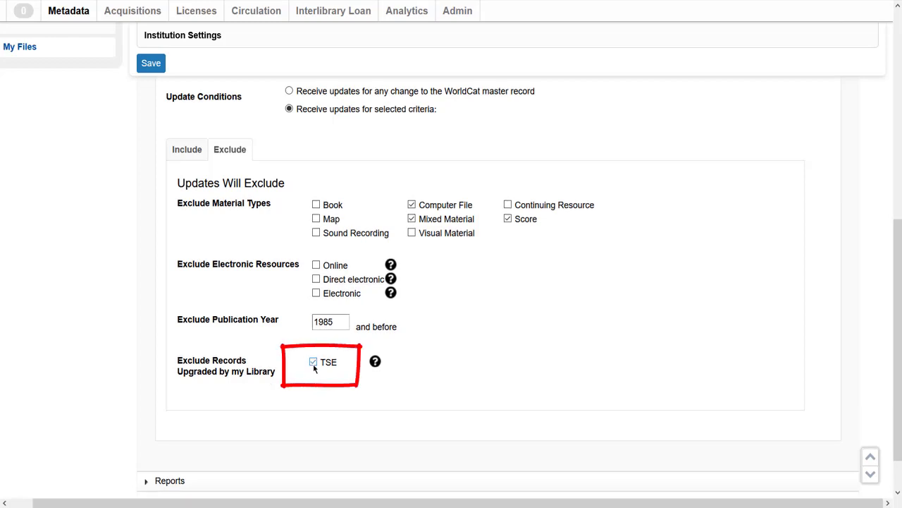
left_click(146, 69)
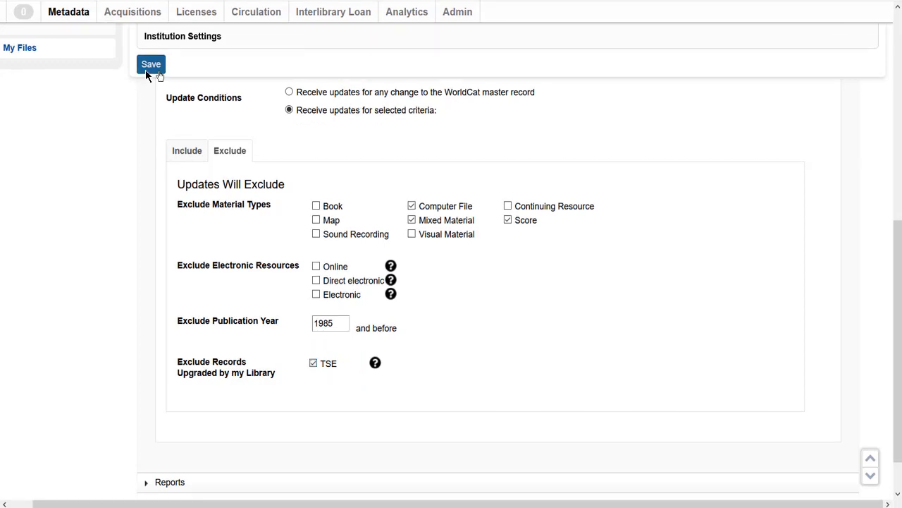